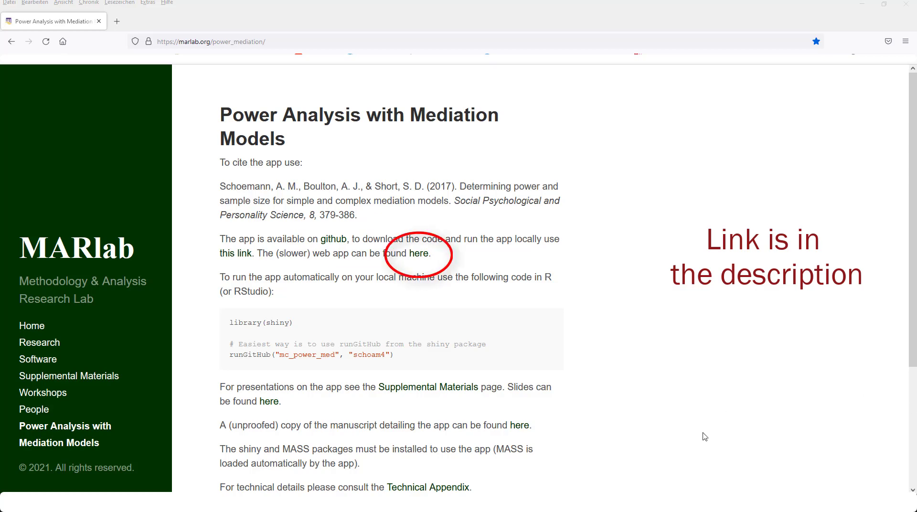
# Open the slower web version of the Monte Carlo power app from the MARlab page.
pyautogui.click(419, 254)
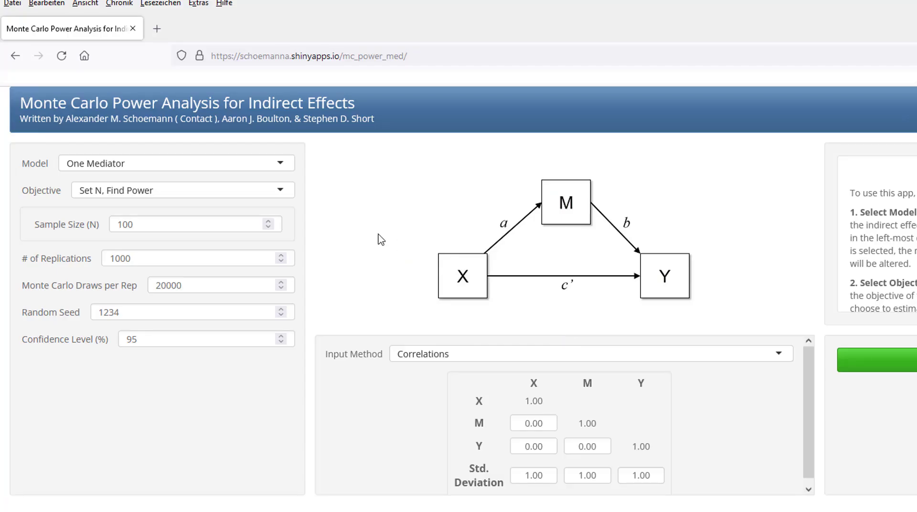
# Choose the Two Parallel Mediators model with the Set Power, Vary N objective.
pyautogui.click(230, 166)
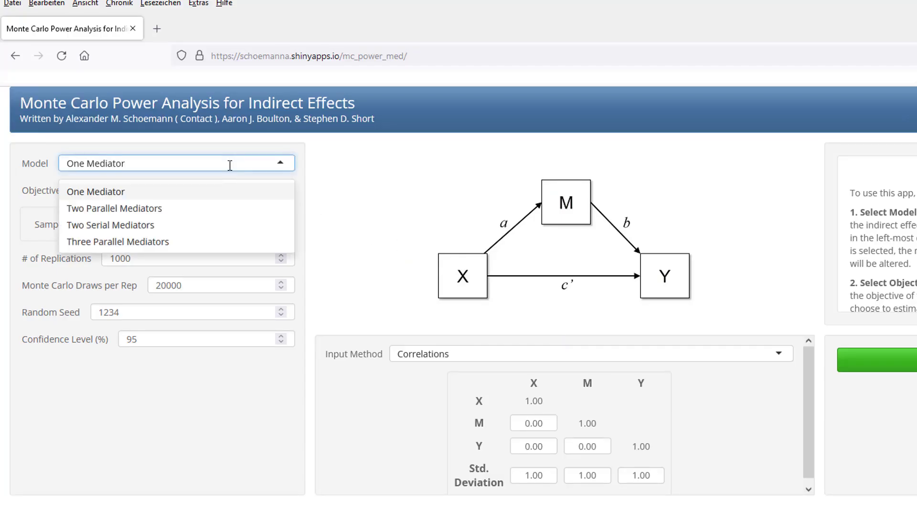
pyautogui.click(164, 209)
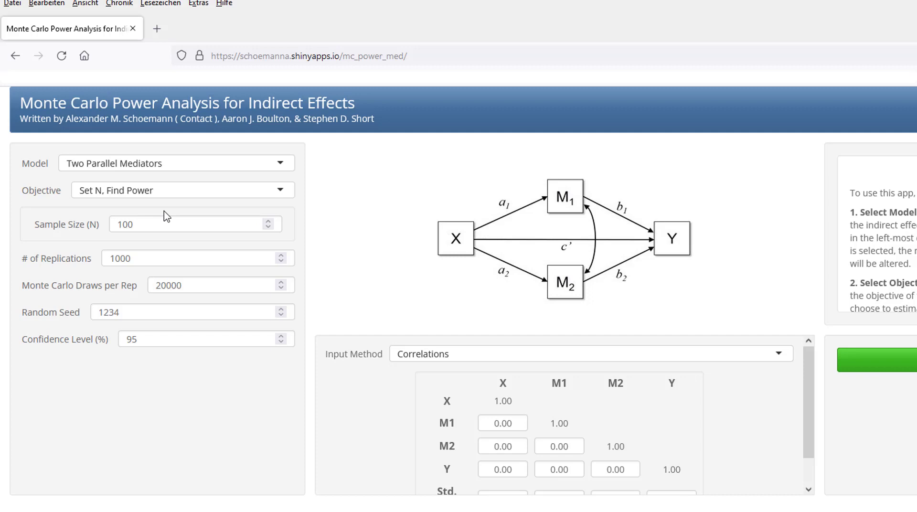
pyautogui.click(156, 193)
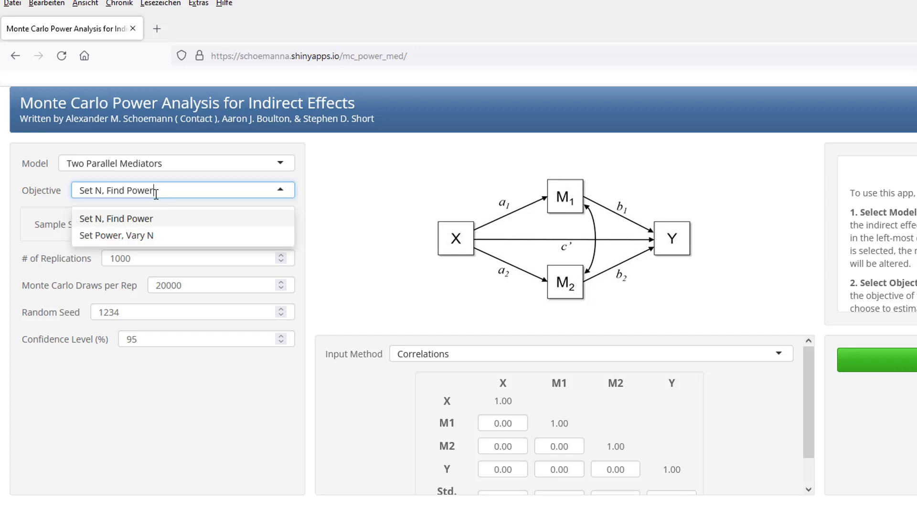
pyautogui.click(160, 237)
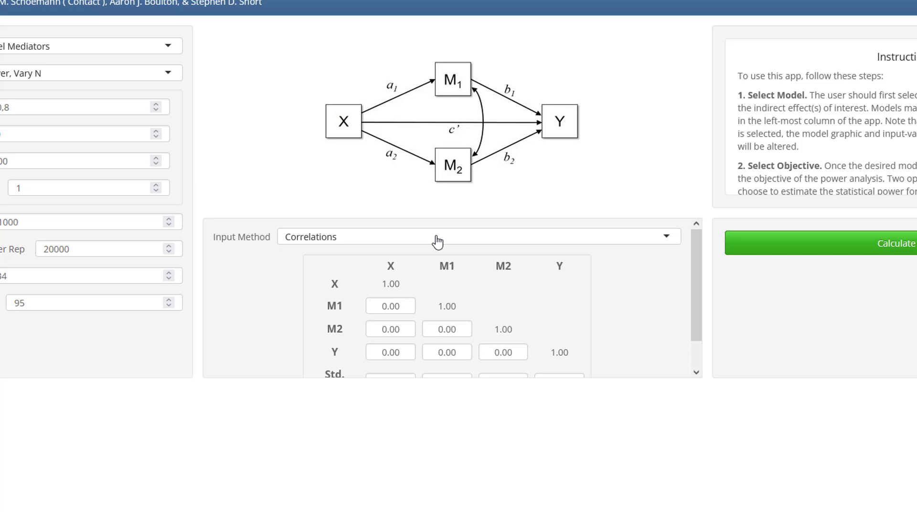
# Switch the input method to Standardized Coefficients and set a1 and b1 to 0.30.
pyautogui.click(437, 237)
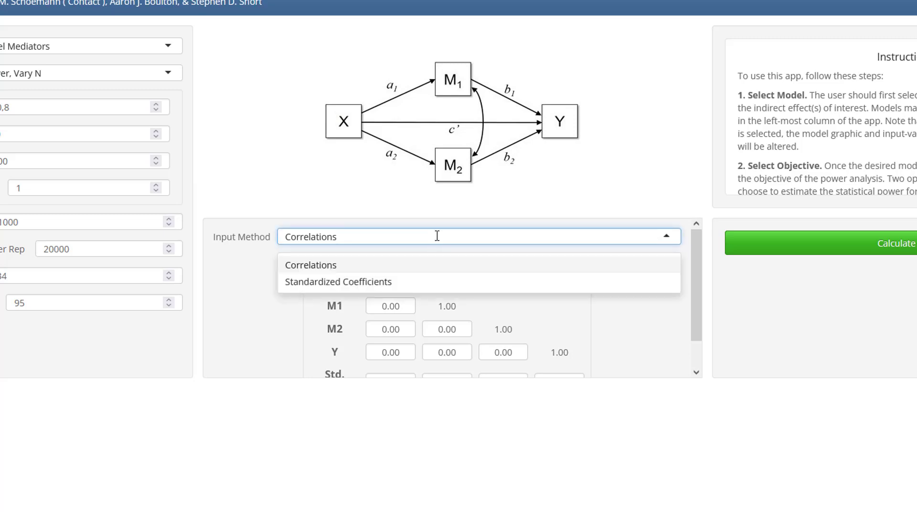
pyautogui.click(387, 282)
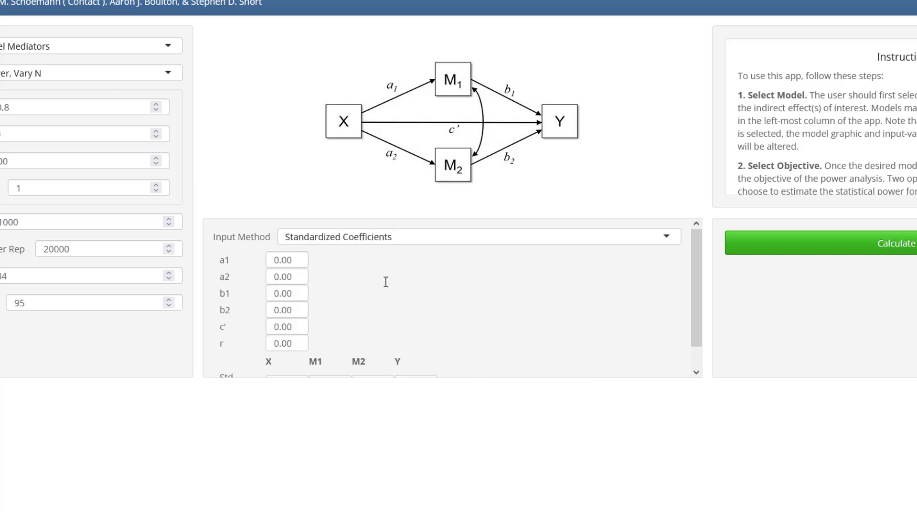
pyautogui.press('Tab')
pyautogui.press('Right')
pyautogui.press('Right')
pyautogui.press('Delete')
pyautogui.write('3')
pyautogui.press('Tab')
pyautogui.press('Tab')
pyautogui.press('Delete')
pyautogui.write('3')
# Set a2 to 0.50, b2 to 0.10, c' to 0.30 and r to 0.10.
pyautogui.click(307, 279)
pyautogui.press('Right')
pyautogui.press('Right')
pyautogui.press('Delete')
pyautogui.write('5')
pyautogui.click(298, 308)
pyautogui.press('Left')
pyautogui.press('Left')
pyautogui.press('Delete')
pyautogui.write('1')
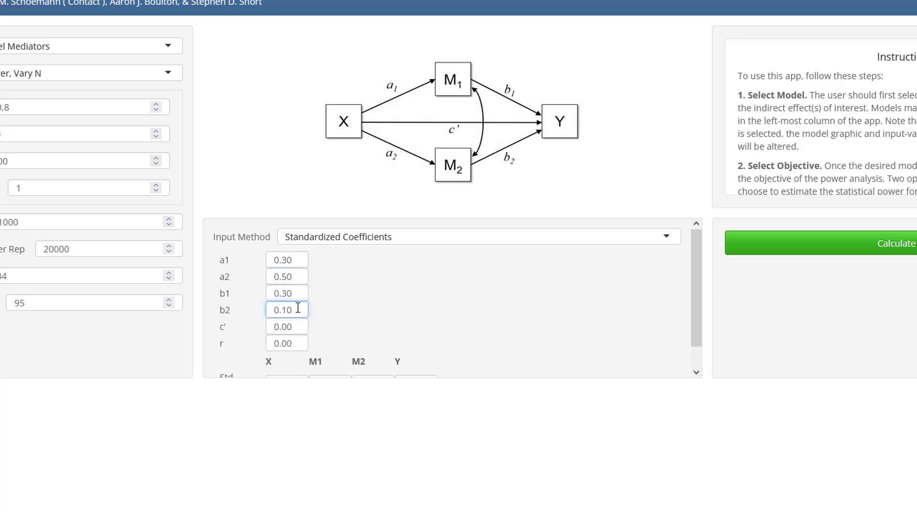
pyautogui.click(303, 326)
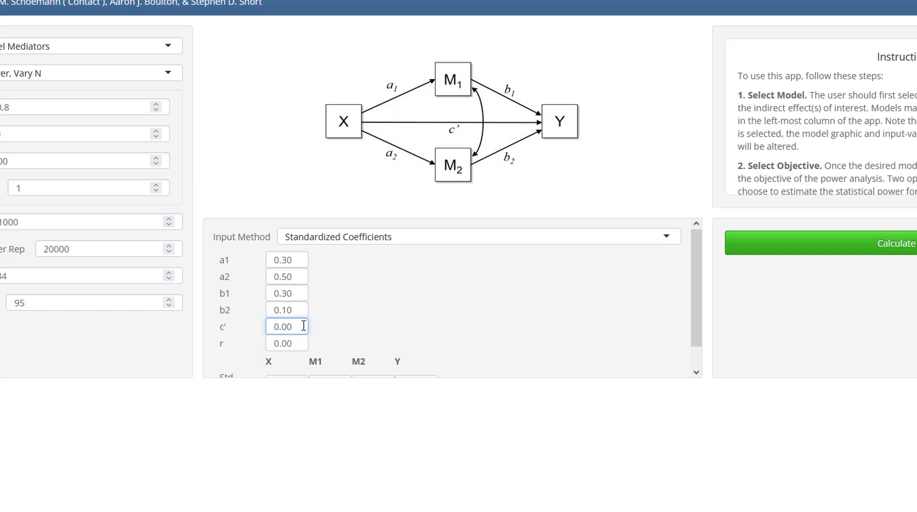
pyautogui.press('Left')
pyautogui.press('Left')
pyautogui.press('Delete')
pyautogui.write('3')
pyautogui.click(301, 343)
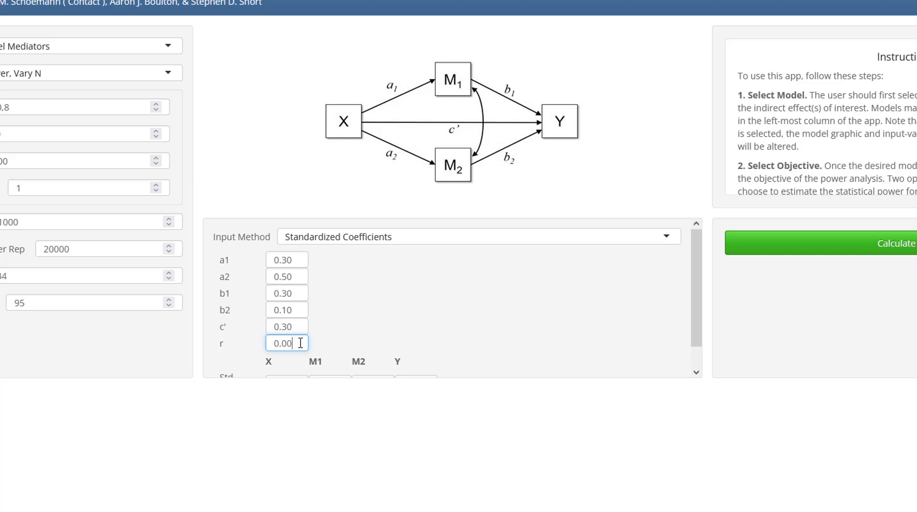
pyautogui.press('Left')
pyautogui.press('Left')
pyautogui.press('Delete')
pyautogui.write('1')
pyautogui.scroll(-1, 489, 360)
pyautogui.scroll(1, 441, 360)
pyautogui.scroll(-1, 440, 359)
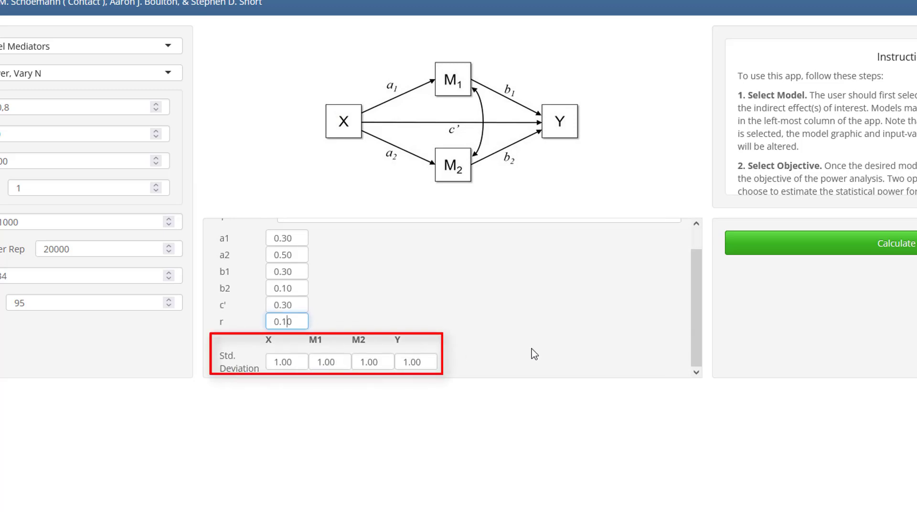
pyautogui.scroll(1, 533, 353)
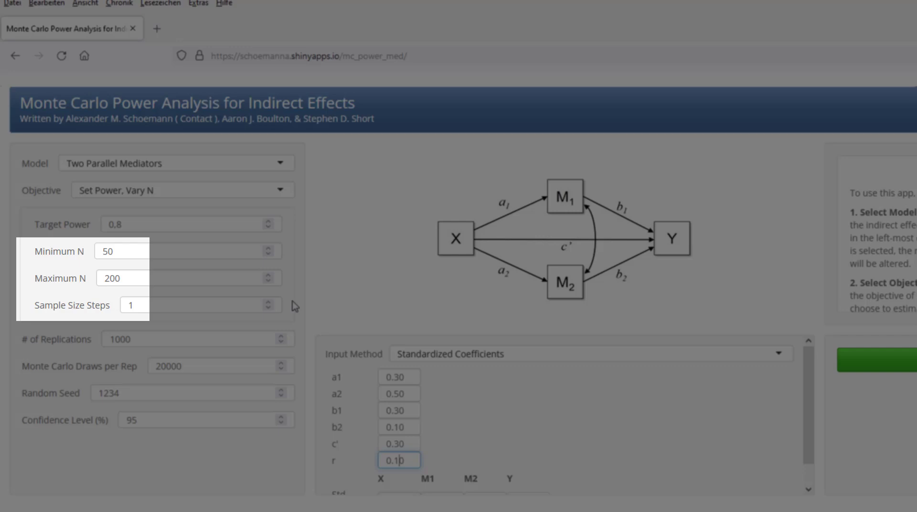
# Raise Maximum N from 200 to 1000 and set Sample Size Steps to 20.
pyautogui.click(238, 277)
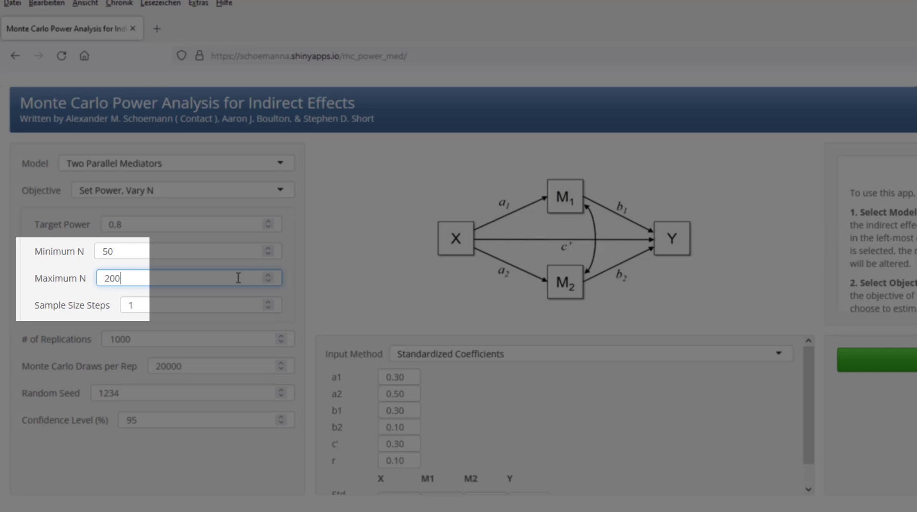
pyautogui.press('Home')
pyautogui.press('Delete')
pyautogui.write('10')
pyautogui.click(227, 306)
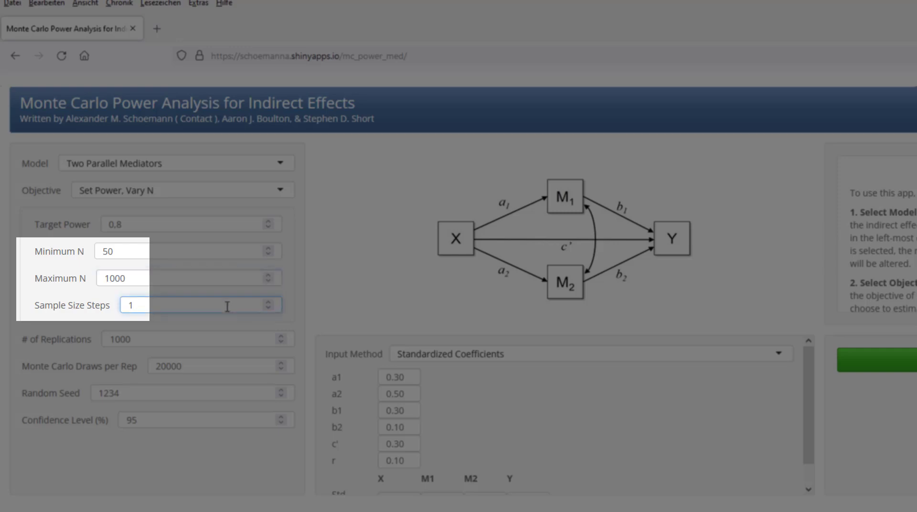
pyautogui.press('BackSpace')
pyautogui.write('20')
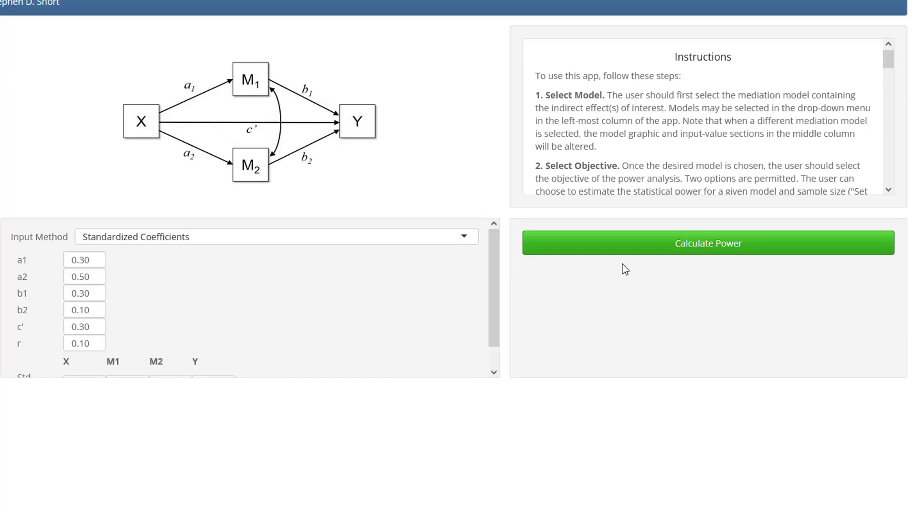
# Calculate power so the table shows a1b1 rising from 0.50 at N 50 to 0.81 at N 90.
pyautogui.click(659, 243)
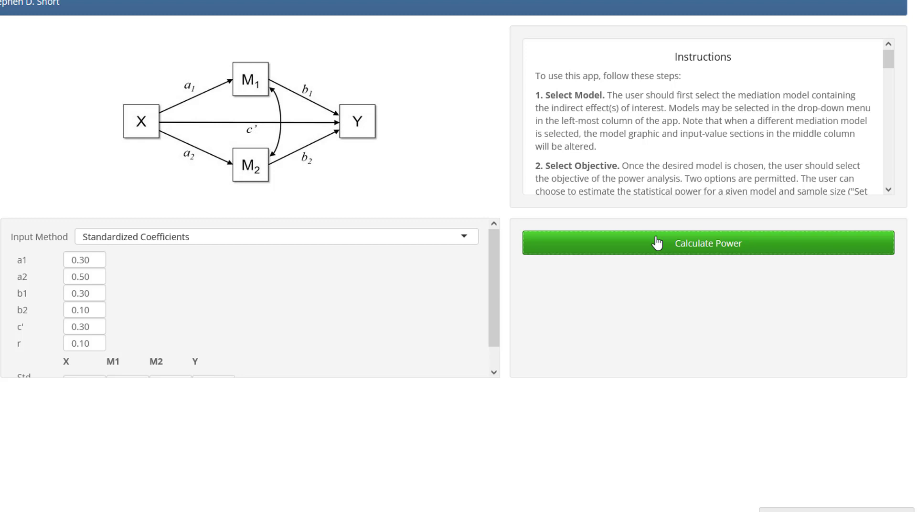
pyautogui.click(658, 243)
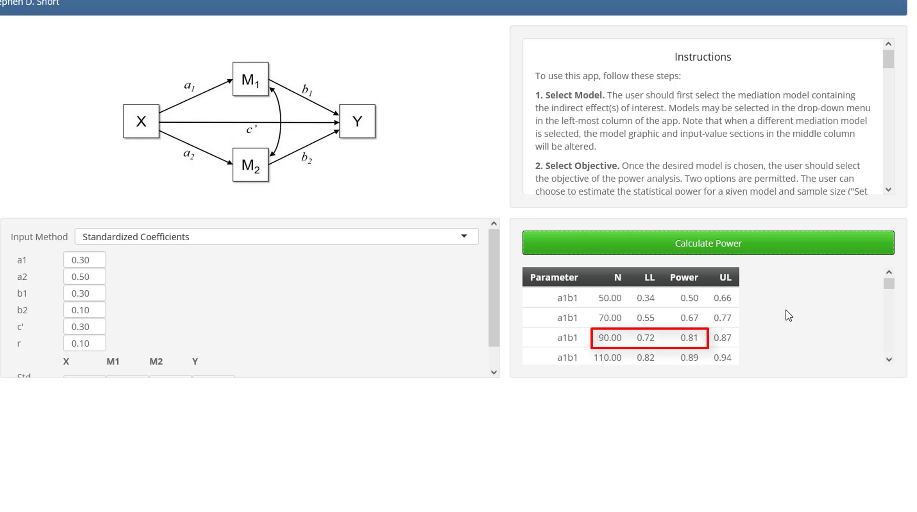
pyautogui.scroll(-10, 772, 310)
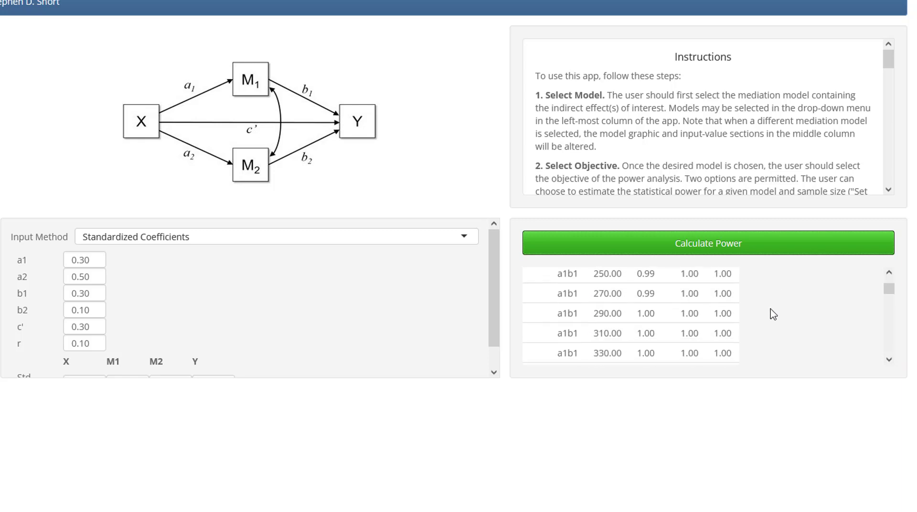
pyautogui.scroll(-15, 774, 315)
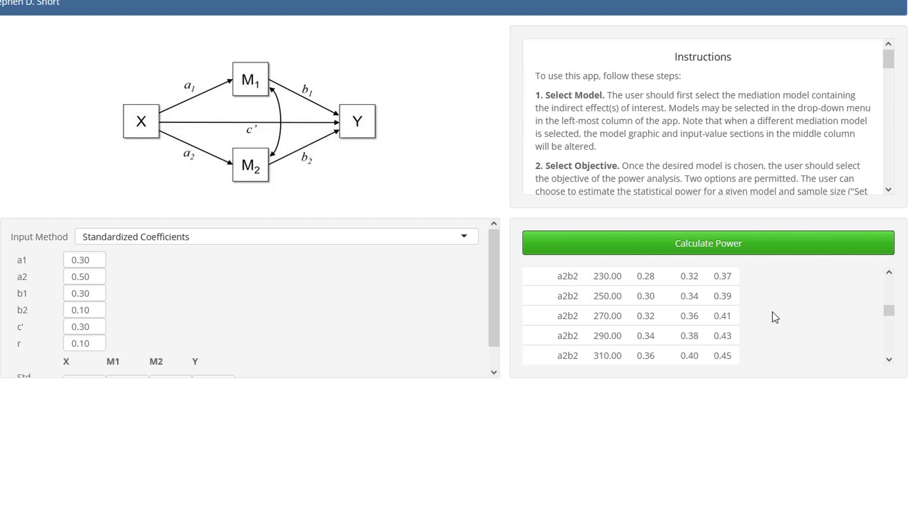
pyautogui.scroll(-5, 775, 317)
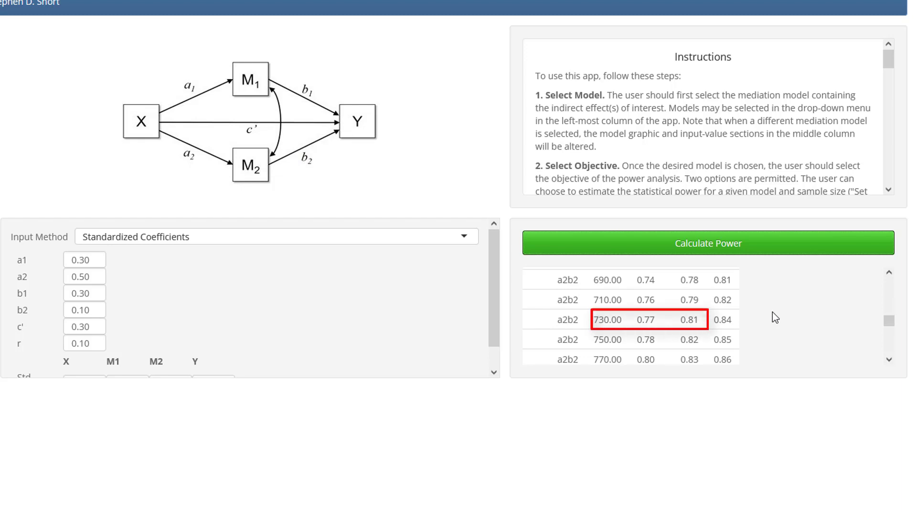
pyautogui.scroll(-3, 775, 317)
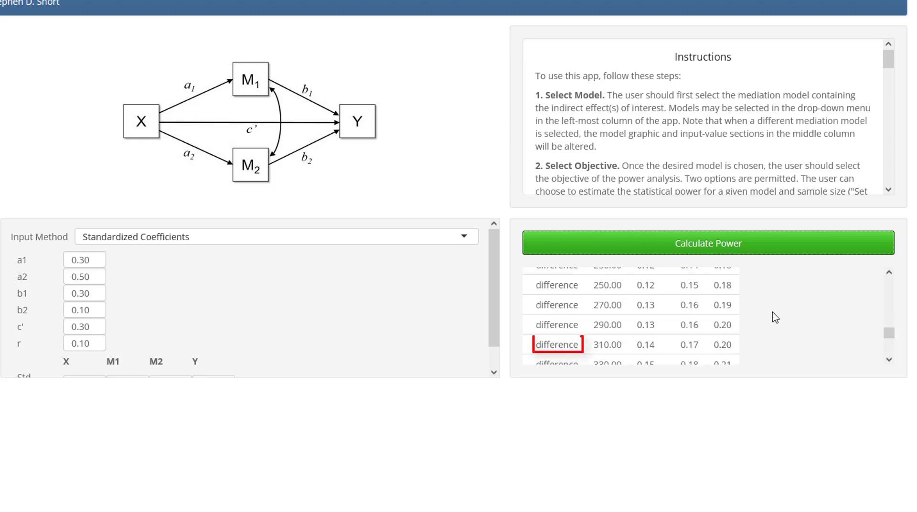
pyautogui.scroll(-8, 775, 317)
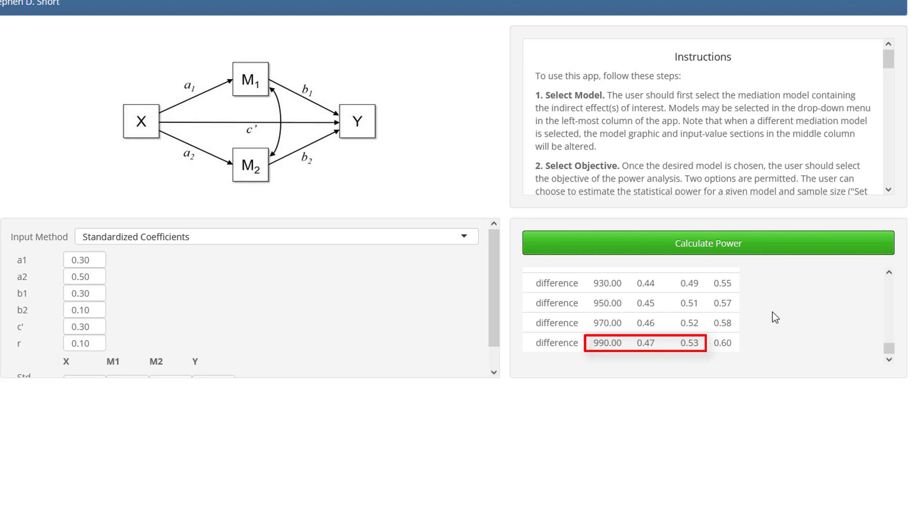
pyautogui.scroll(7, 775, 318)
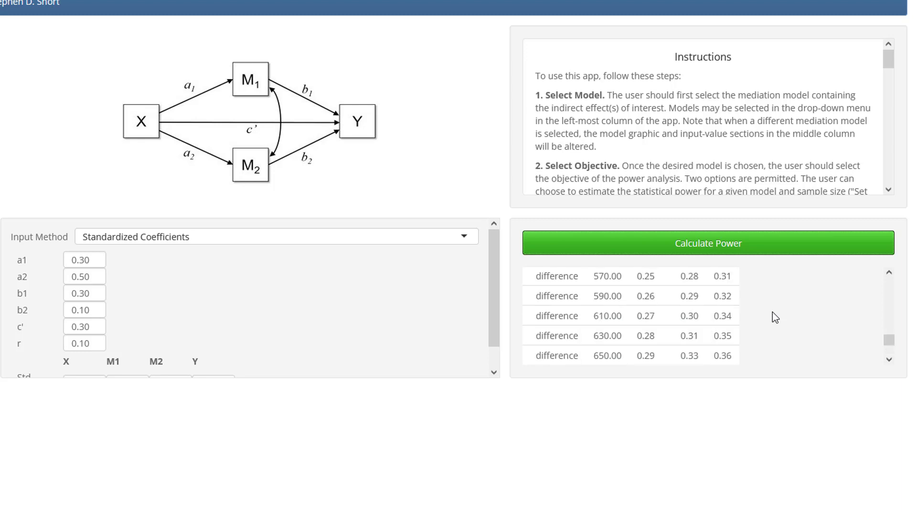
pyautogui.scroll(1, 775, 318)
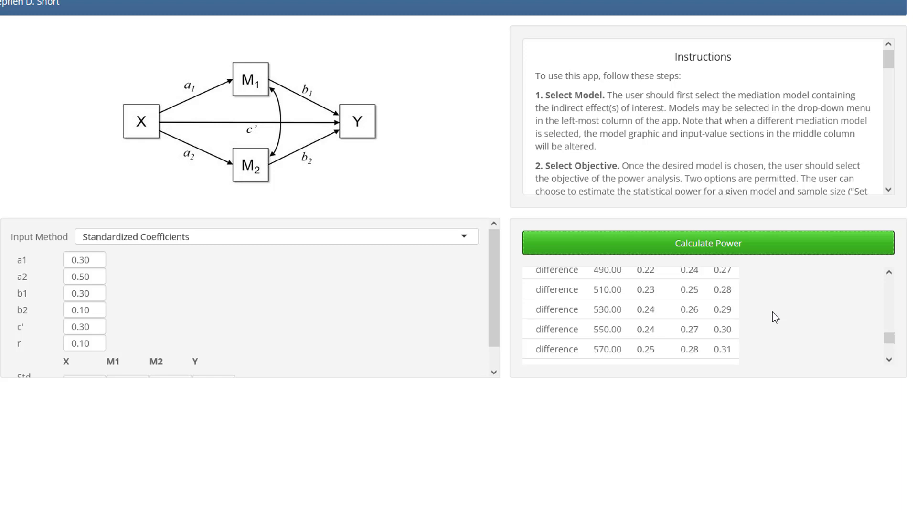
pyautogui.scroll(10, 775, 318)
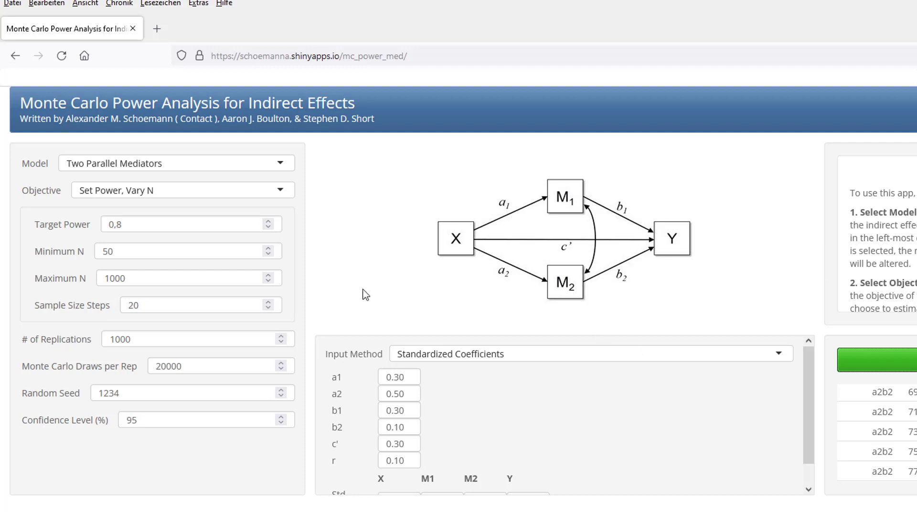
# Set Minimum N to 700, Maximum N to 760 and Sample Size Steps to 1.
pyautogui.doubleClick(114, 252)
pyautogui.press('BackSpace')
pyautogui.write('700')
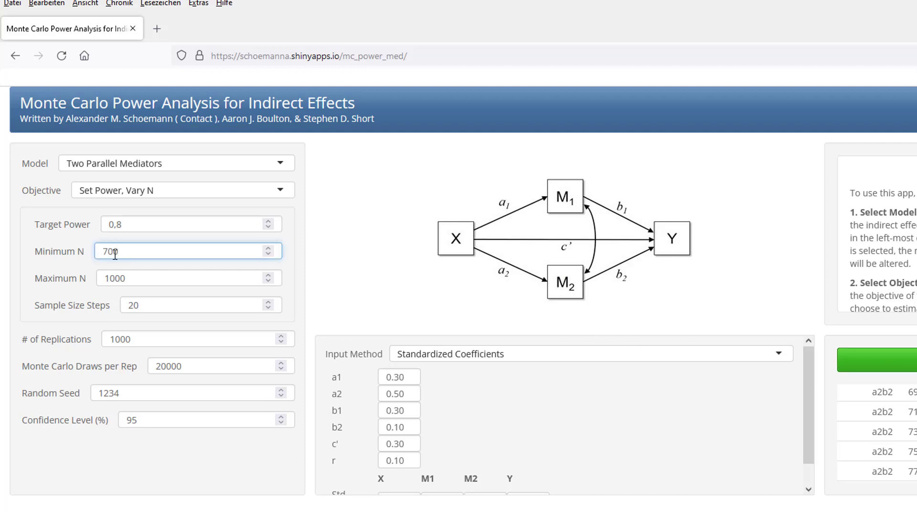
pyautogui.press('Tab')
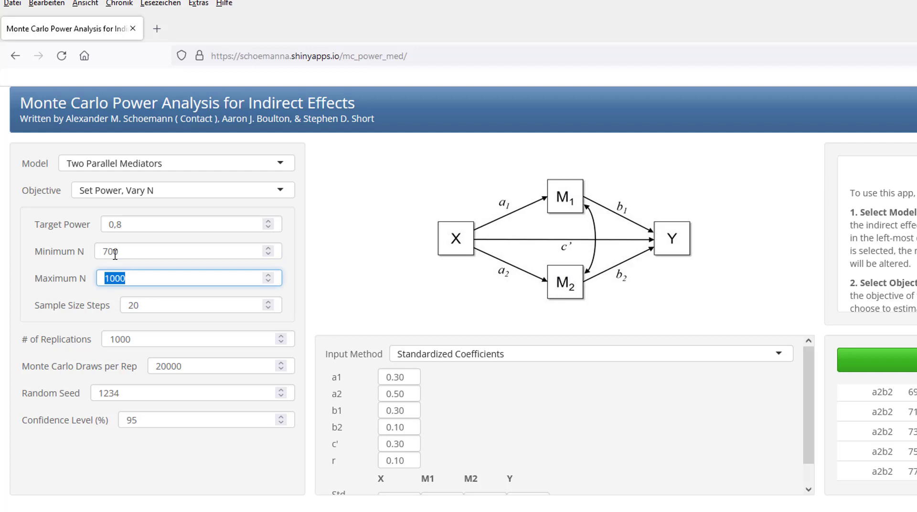
pyautogui.write('760')
pyautogui.press('Tab')
pyautogui.write('1')
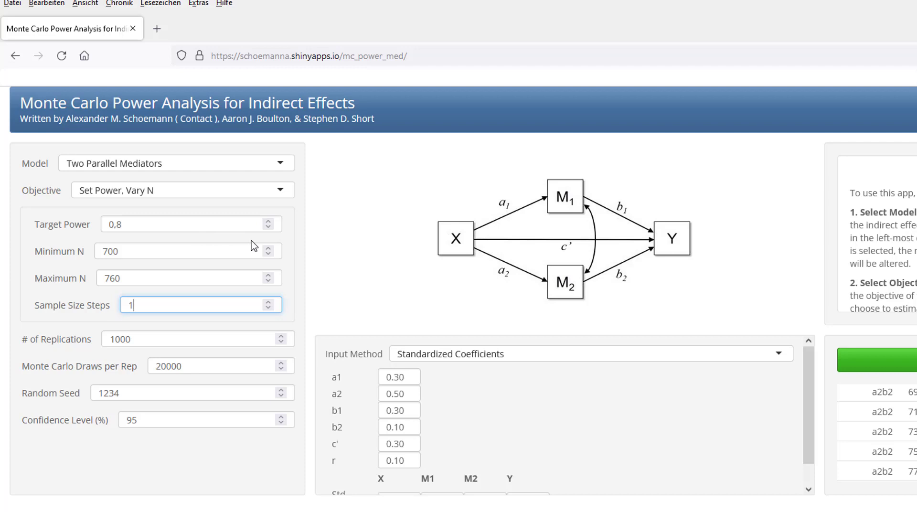
pyautogui.click(157, 332)
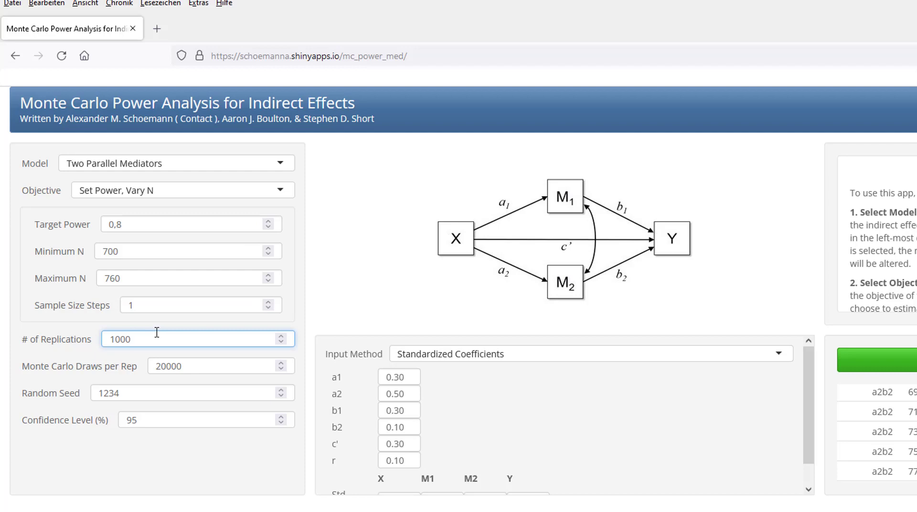
# Recalculate with 5000 replications and find a2b2 first reaching 0.80 power at N 753.
pyautogui.press('Home')
pyautogui.press('Delete')
pyautogui.write('5')
pyautogui.click(840, 274)
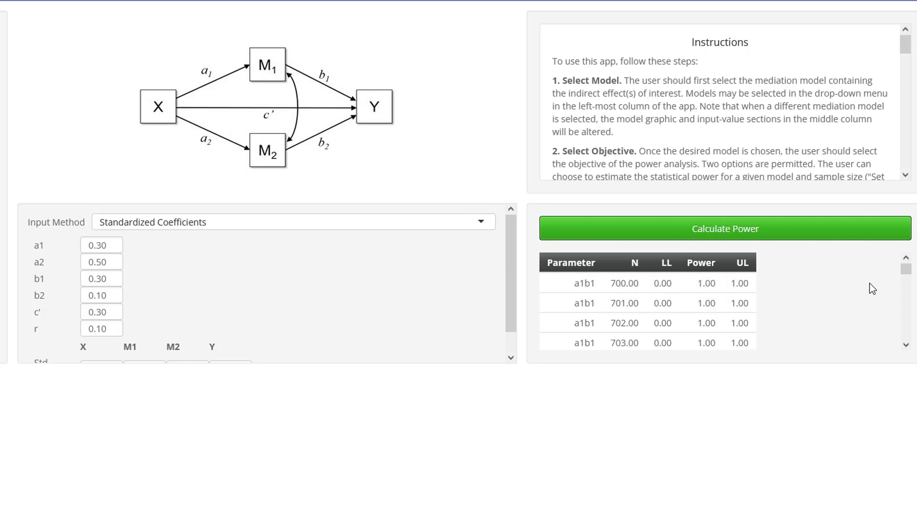
pyautogui.scroll(-15, 871, 306)
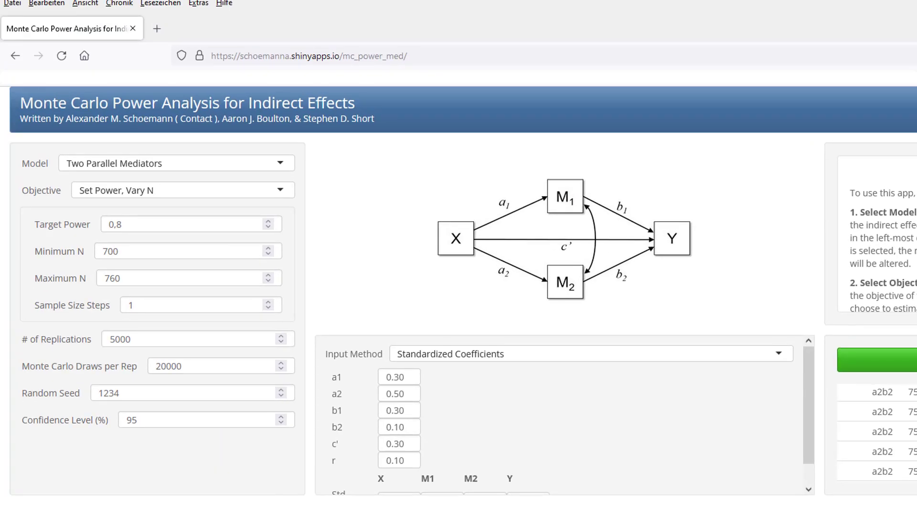
# Switch to Two Serial Mediators with Standardized Coefficients and set a1 to 0.30.
pyautogui.click(199, 163)
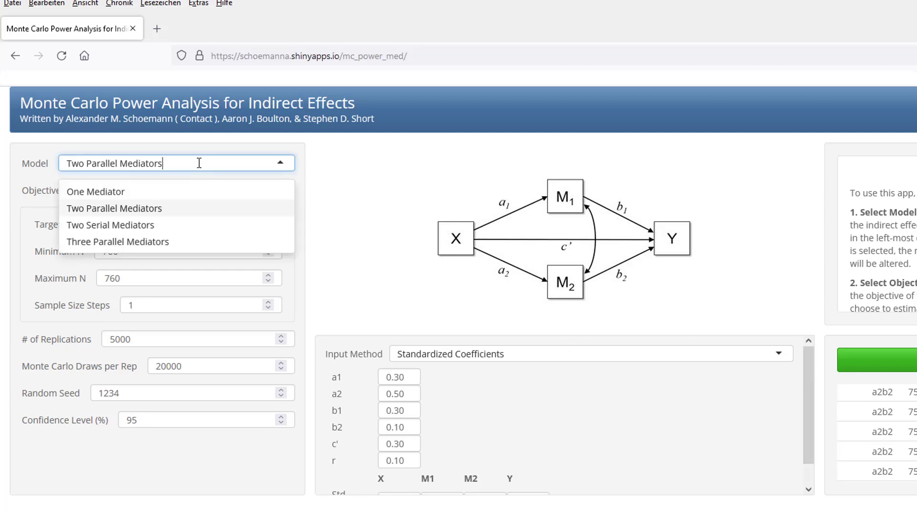
pyautogui.click(170, 225)
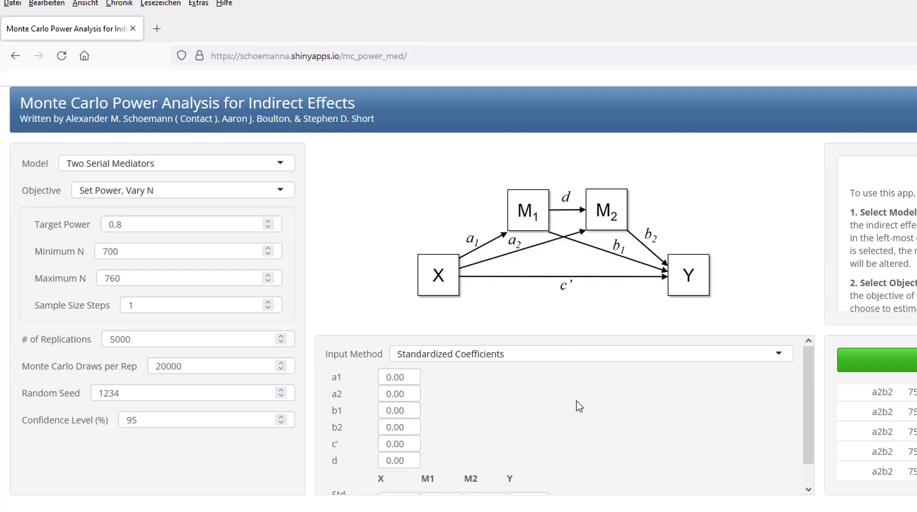
pyautogui.click(554, 365)
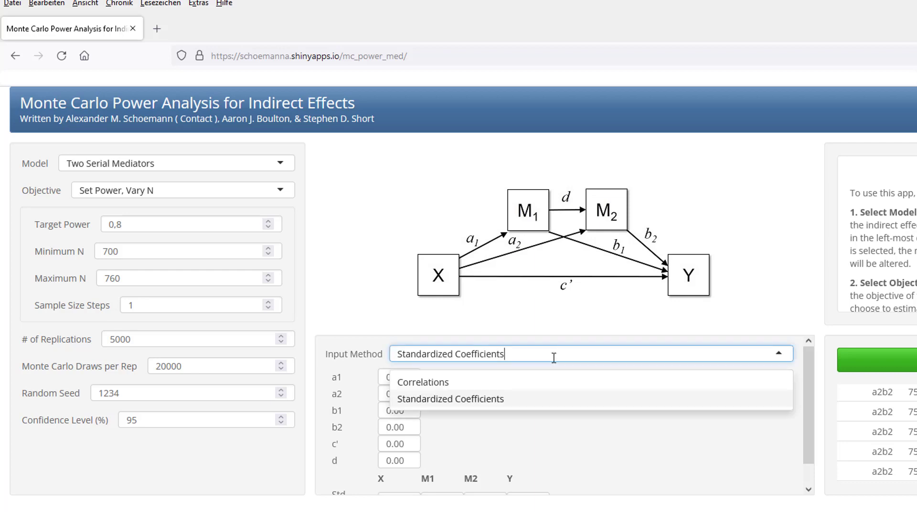
pyautogui.click(566, 398)
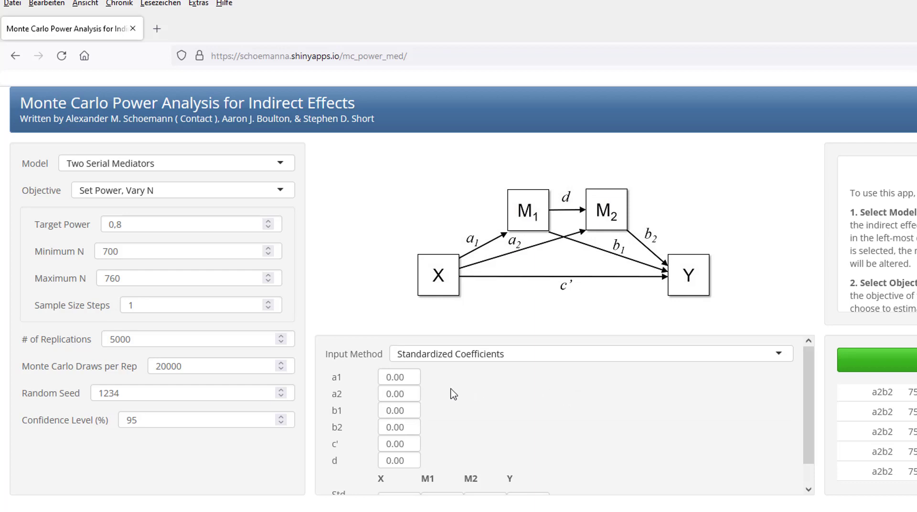
pyautogui.press('Tab')
pyautogui.press('BackSpace')
pyautogui.write('3')
# Set a2 to 0.10, b1 to 0.10 and b2 to 0.30.
pyautogui.press('Tab')
pyautogui.press('Left')
pyautogui.press('Right')
pyautogui.press('Right')
pyautogui.press('Delete')
pyautogui.write('1')
pyautogui.press('Tab')
pyautogui.press('Left')
pyautogui.press('Right')
pyautogui.press('Right')
pyautogui.press('Delete')
pyautogui.write('1')
pyautogui.press('Tab')
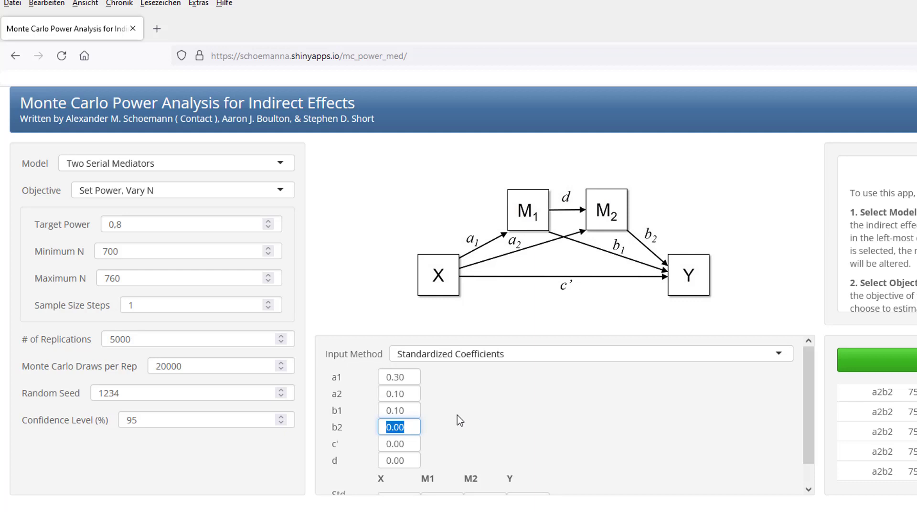
pyautogui.press('Left')
pyautogui.press('Right')
pyautogui.press('Right')
pyautogui.press('Delete')
pyautogui.write('3')
# Set c' to 0.10 and clear the old digit of d.
pyautogui.press('Tab')
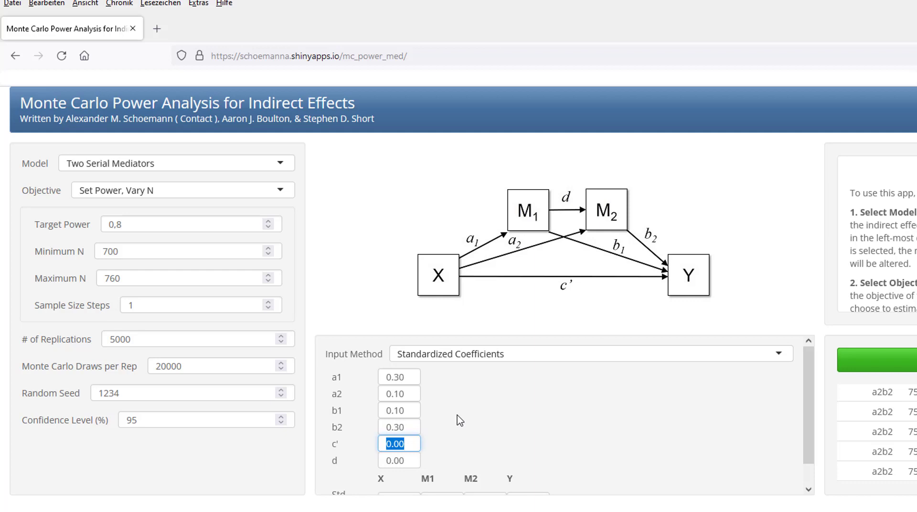
pyautogui.press('Left')
pyautogui.press('Right')
pyautogui.press('Right')
pyautogui.press('Delete')
pyautogui.write('1')
pyautogui.press('Tab')
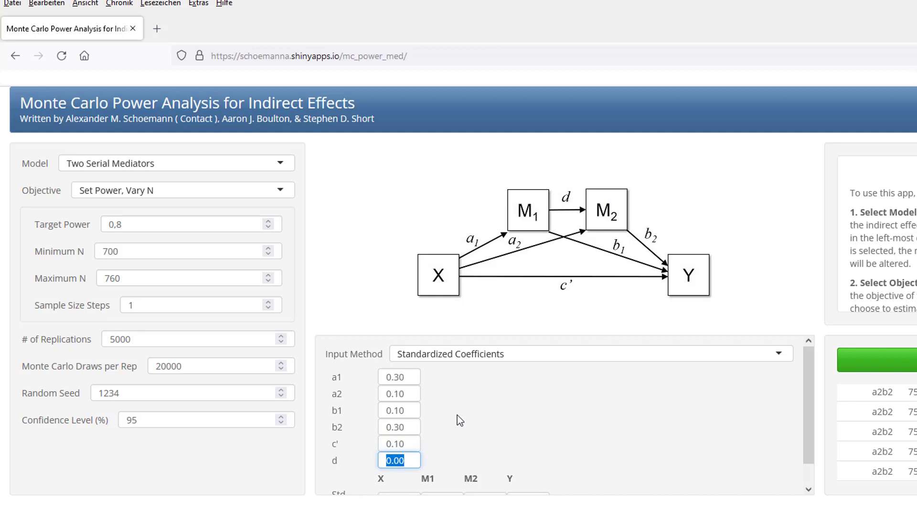
pyautogui.press('Left')
pyautogui.press('Right')
pyautogui.press('Delete')
# Finish d at 0.30, then set N 50 to 1000 in steps of 20 with 1000 replications.
pyautogui.write('3')
pyautogui.click(151, 249)
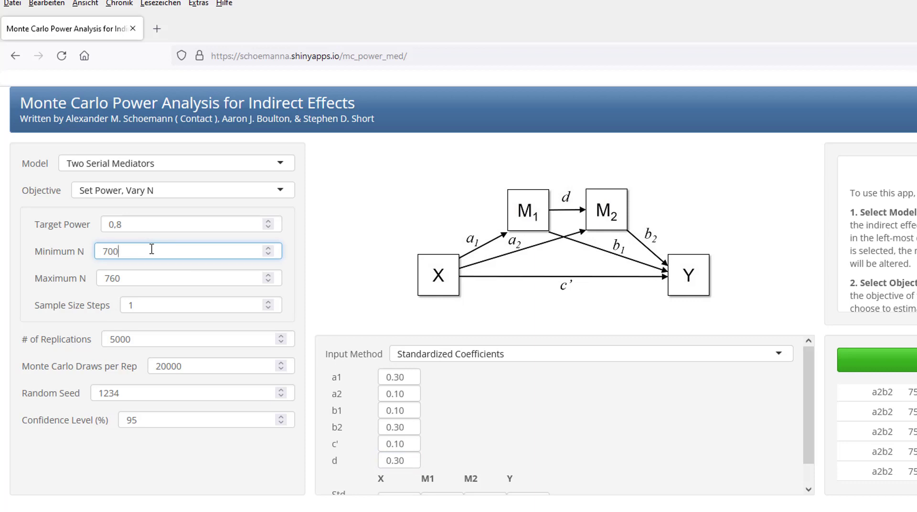
pyautogui.press('BackSpace')
pyautogui.press('BackSpace')
pyautogui.press('BackSpace')
pyautogui.write('50')
pyautogui.press('Tab')
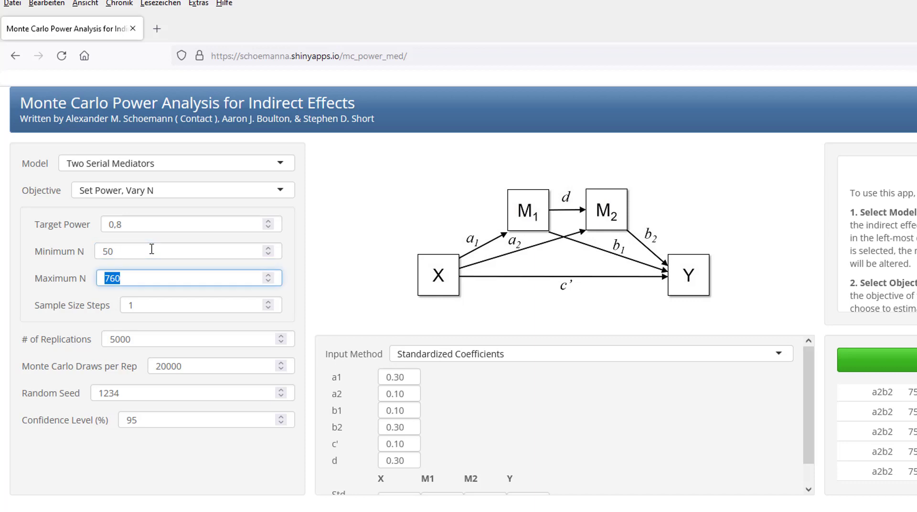
pyautogui.write('1000')
pyautogui.press('Tab')
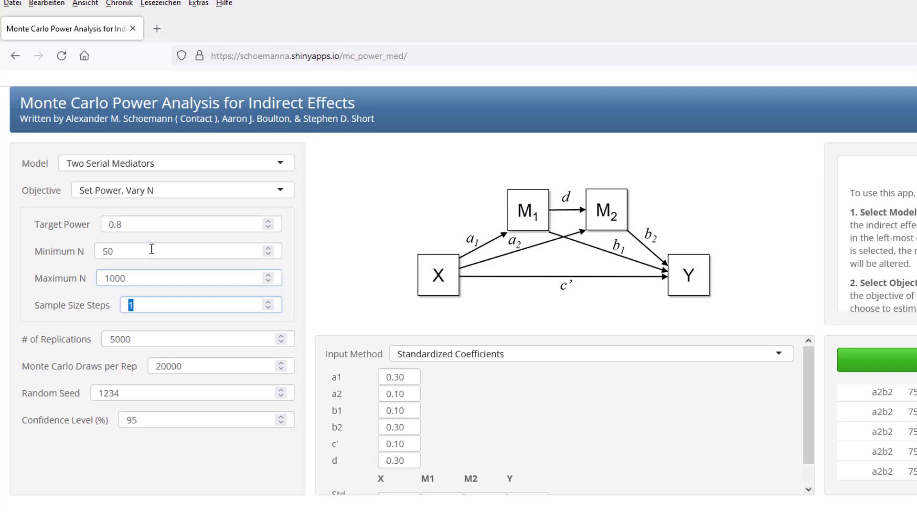
pyautogui.write('20')
pyautogui.press('Tab')
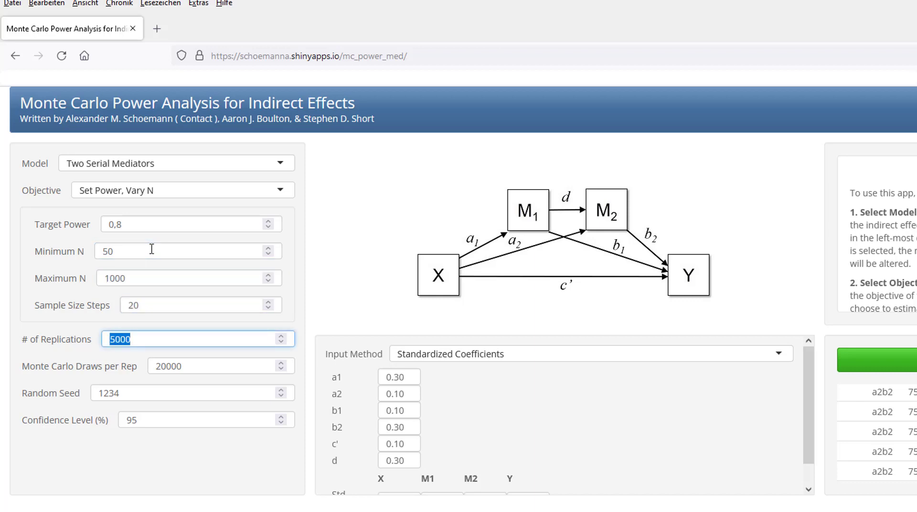
pyautogui.write('1000')
pyautogui.press('Tab')
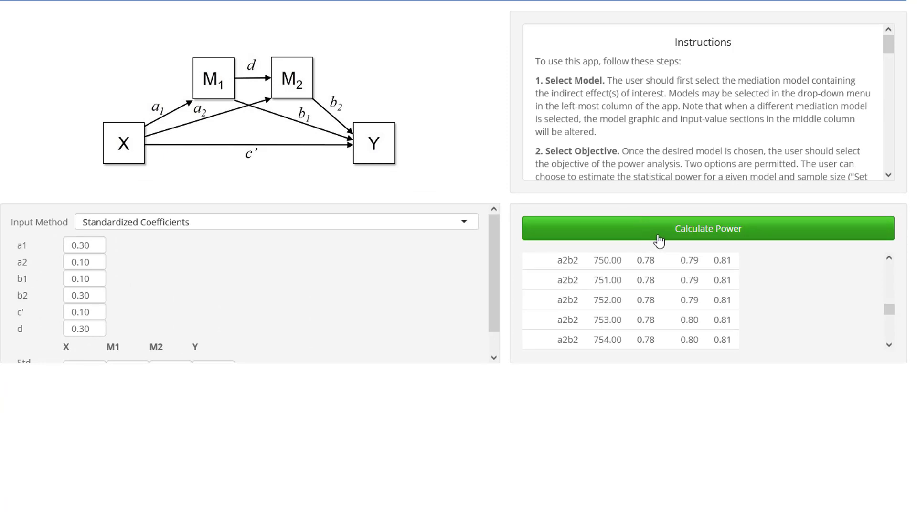
# Calculate power for N 50–1000 and scroll through the a1b1, a2b2 and a1db2 rows toward 0.80.
pyautogui.click(660, 240)
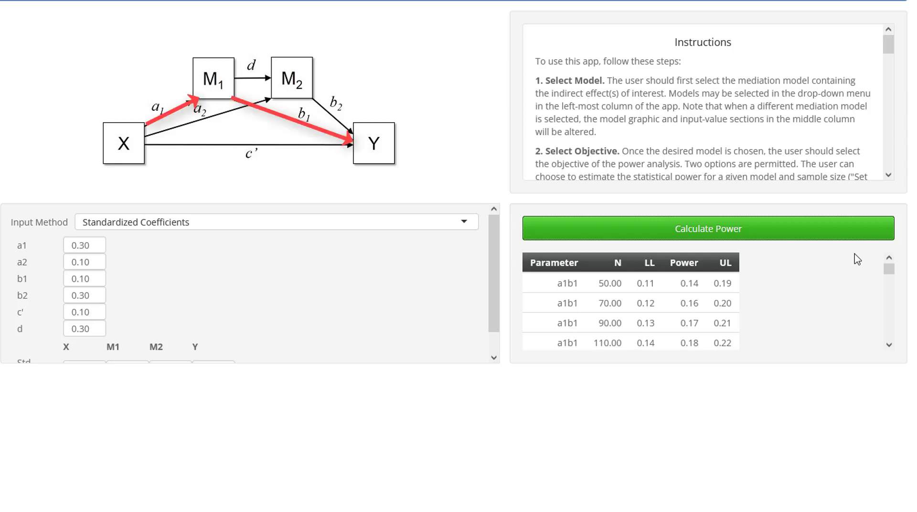
pyautogui.scroll(-16, 858, 260)
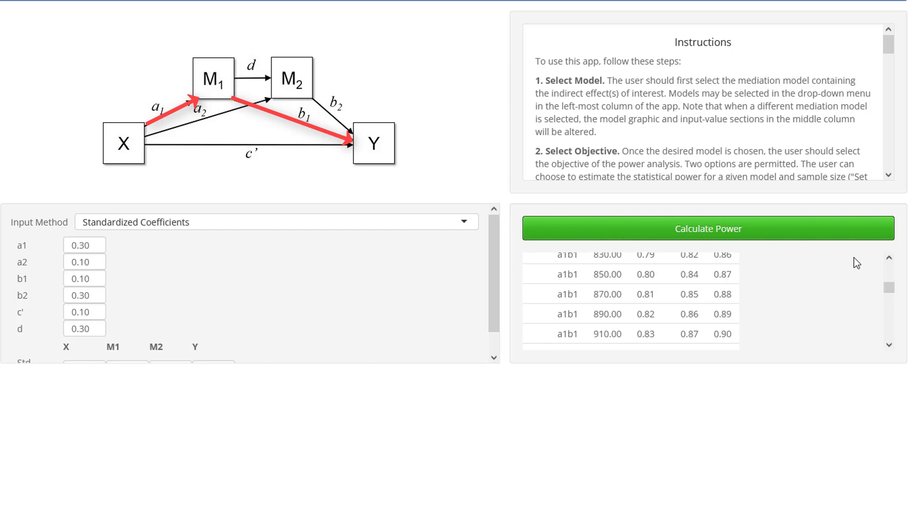
pyautogui.click(890, 258)
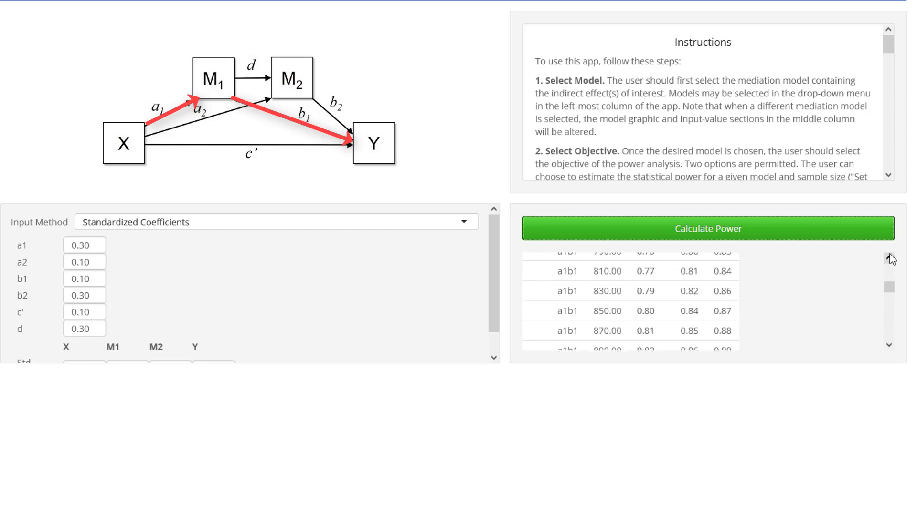
pyautogui.click(890, 258)
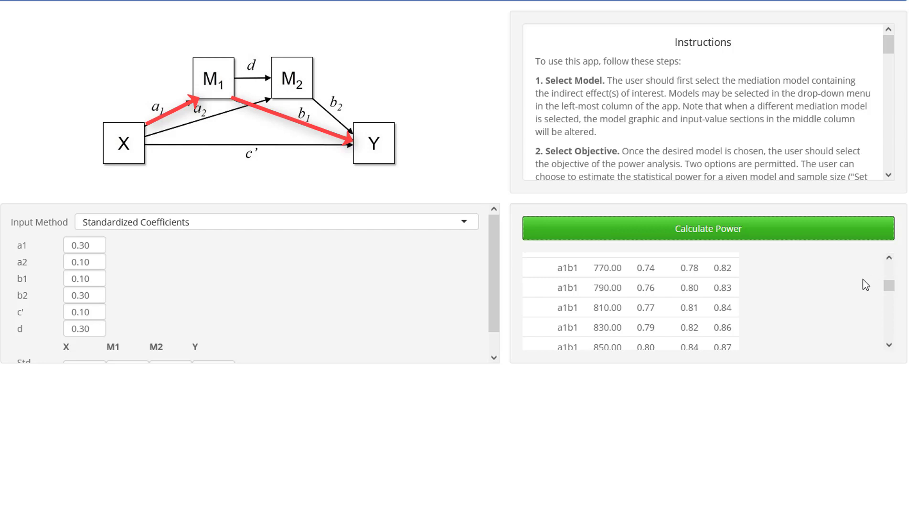
pyautogui.scroll(-5, 866, 284)
pyautogui.scroll(-2, 866, 285)
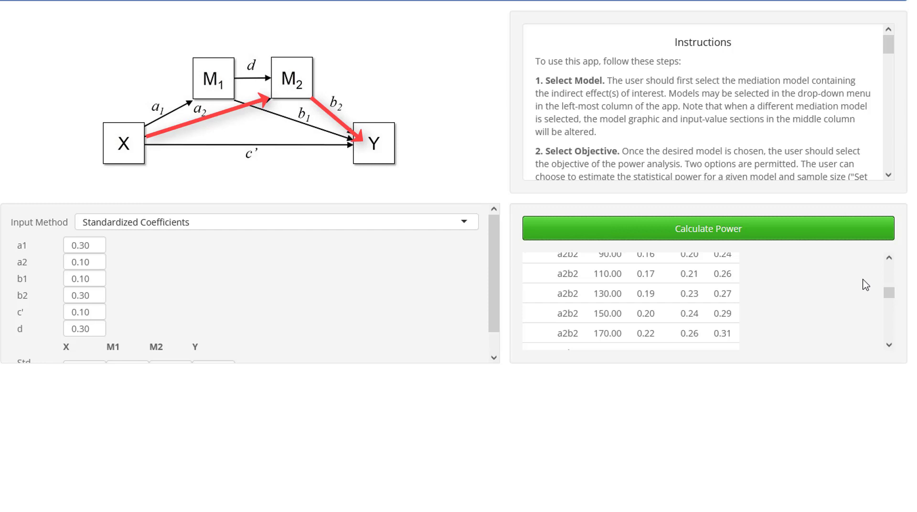
pyautogui.scroll(-13, 866, 285)
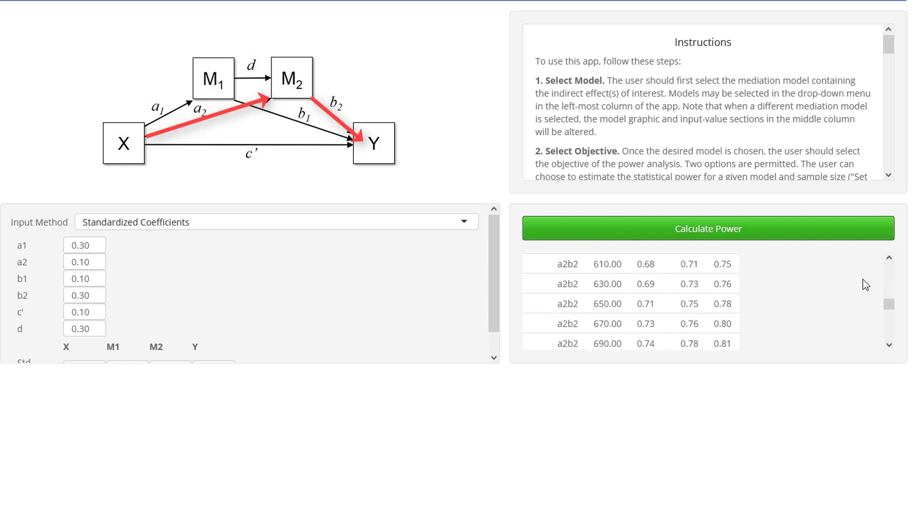
pyautogui.scroll(-2, 866, 285)
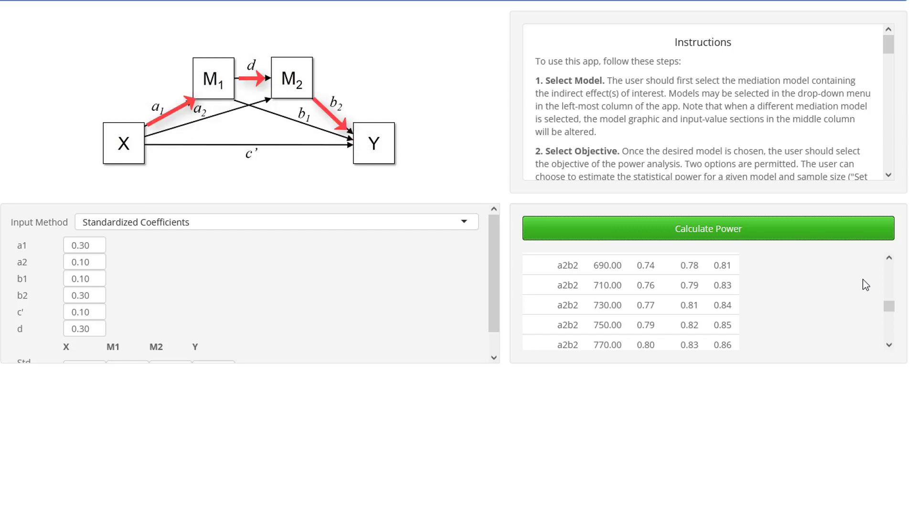
pyautogui.scroll(-5, 866, 285)
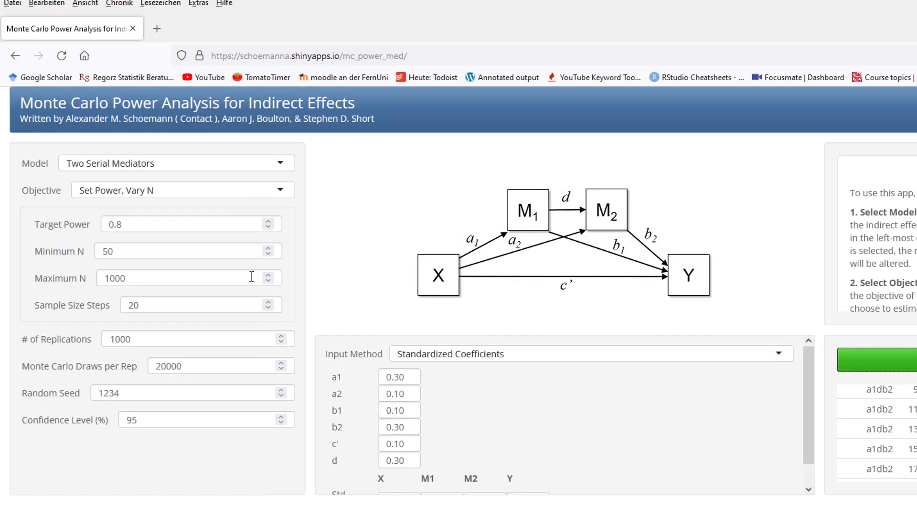
# Set the sample size range to Minimum N 120, Maximum N 160, step 1, with 5000 replications.
pyautogui.click(181, 255)
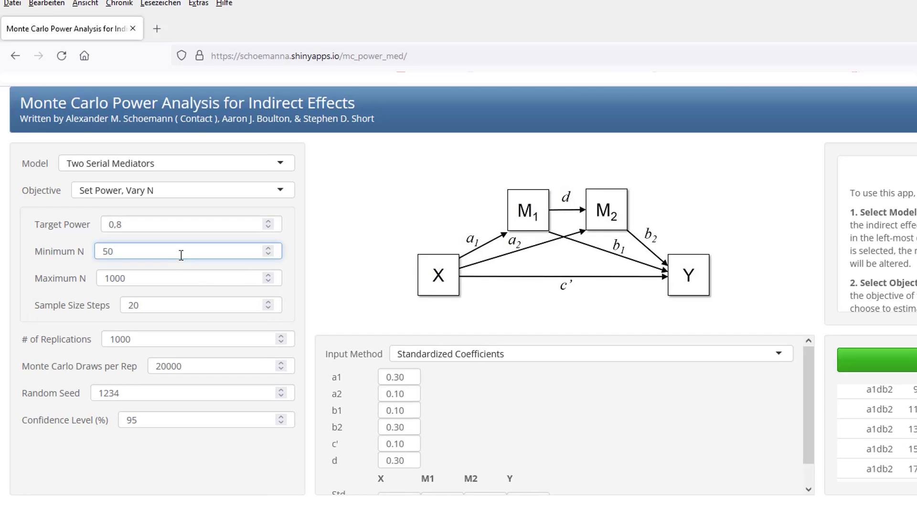
pyautogui.press('BackSpace')
pyautogui.press('BackSpace')
pyautogui.write('120')
pyautogui.press('Tab')
pyautogui.write('160')
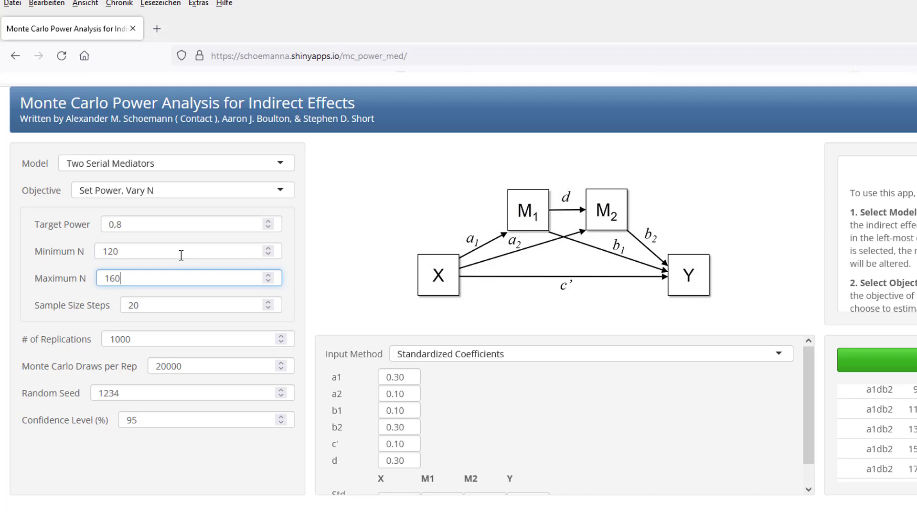
pyautogui.press('Tab')
pyautogui.write('1')
pyautogui.press('Tab')
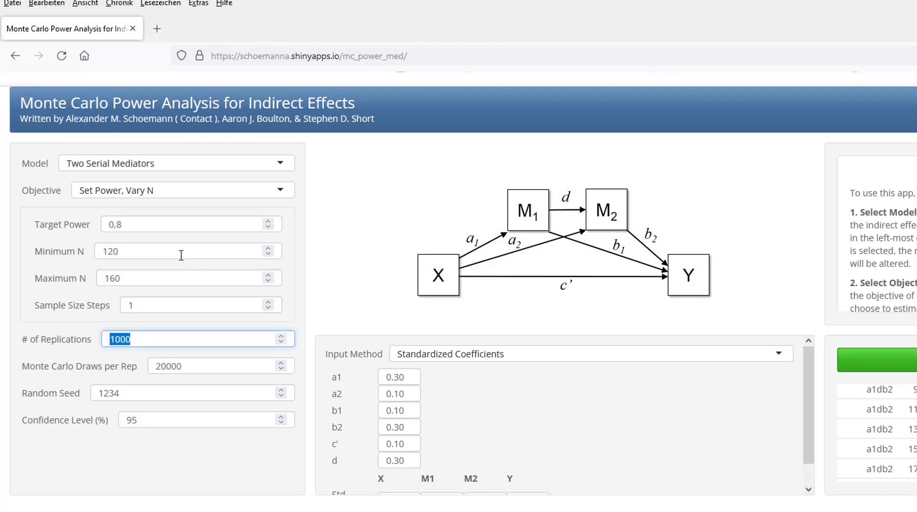
pyautogui.write('5000')
pyautogui.press('Tab')
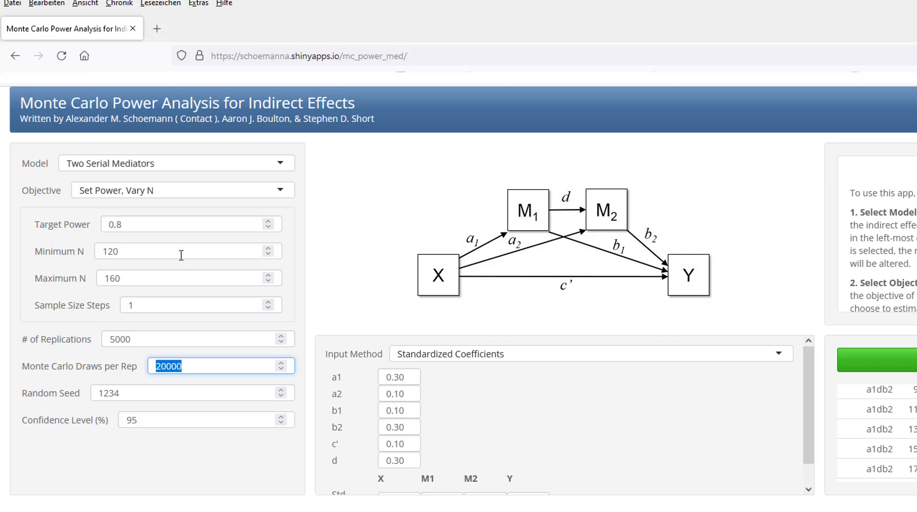
# Run the power calculation for N 120–160 and locate where a1db2 power reaches 0.80 (N 133).
pyautogui.click(898, 360)
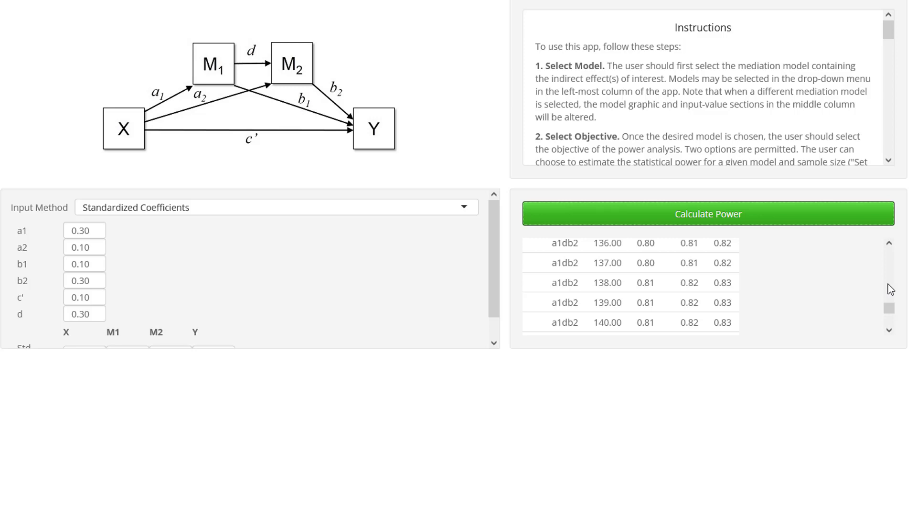
pyautogui.click(889, 243)
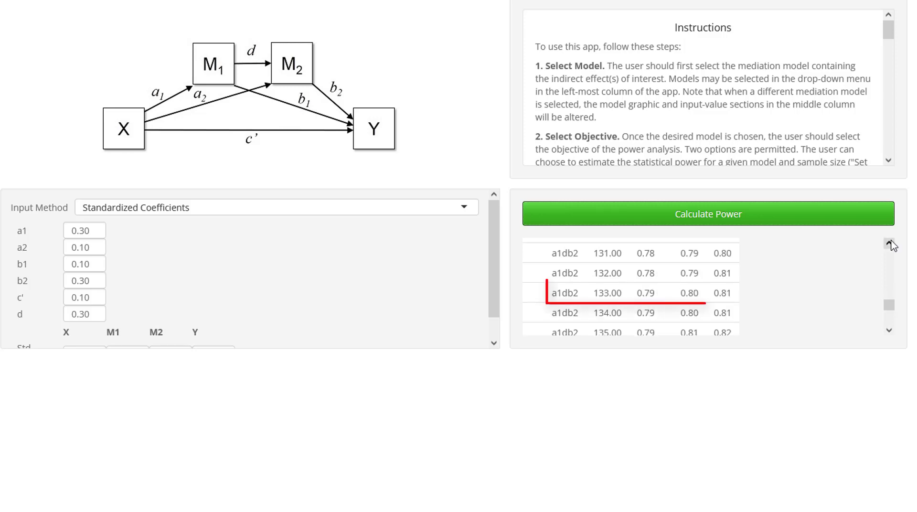